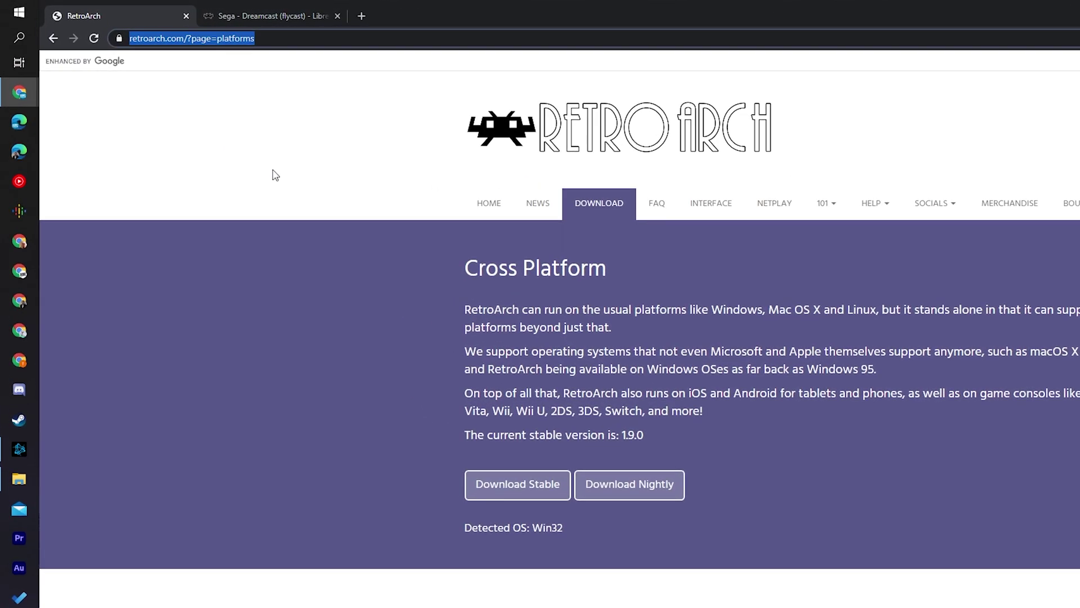
Step: Highlight the stable version 1.9.0 on RetroArch's download page and scroll to the supported platforms list
click(601, 320)
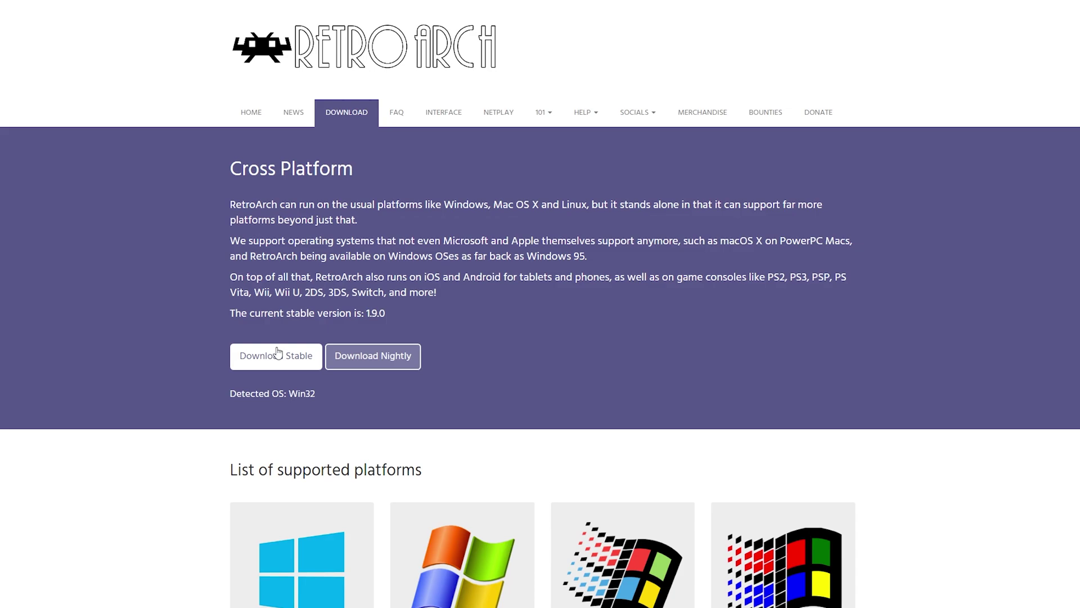
drag(389, 315, 365, 313)
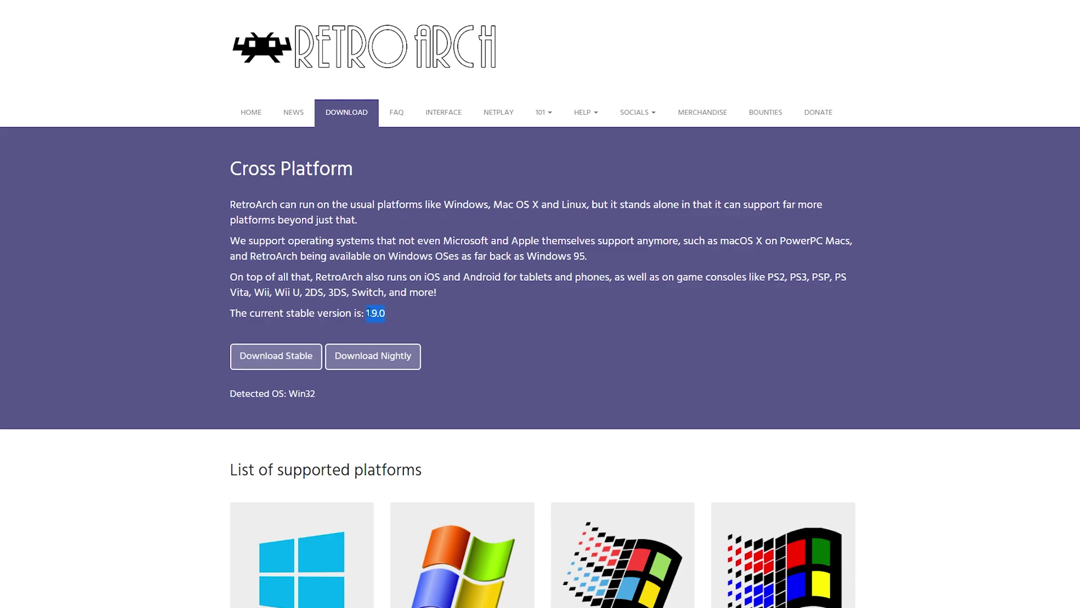
scroll(716, 303, down, 6)
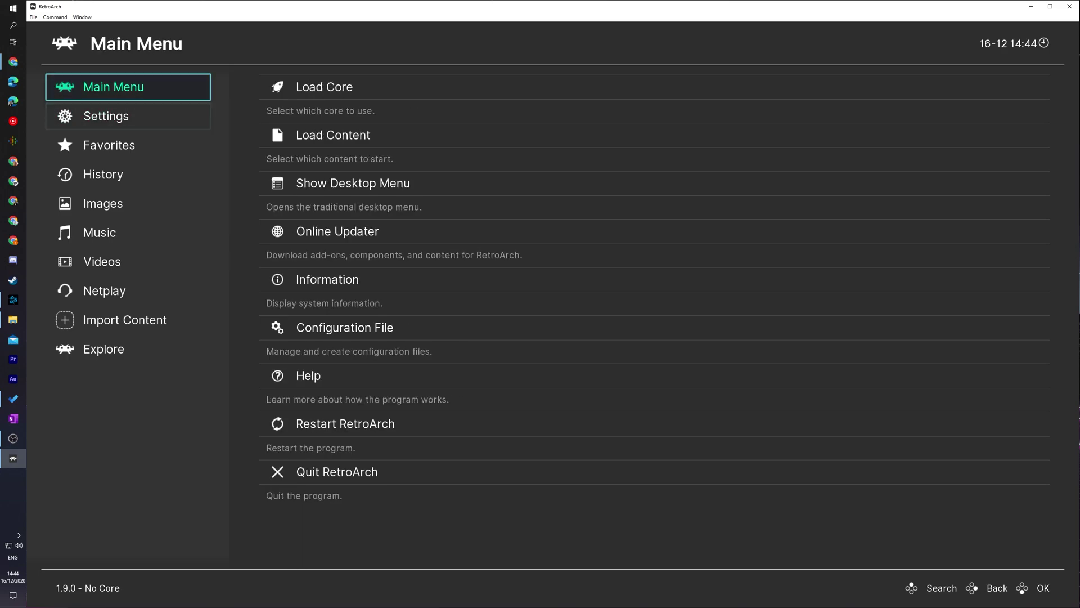
Step: Install the Sega - Dreamcast/NAOMI (Flycast) core through Load Core's Download a Core list
click(324, 87)
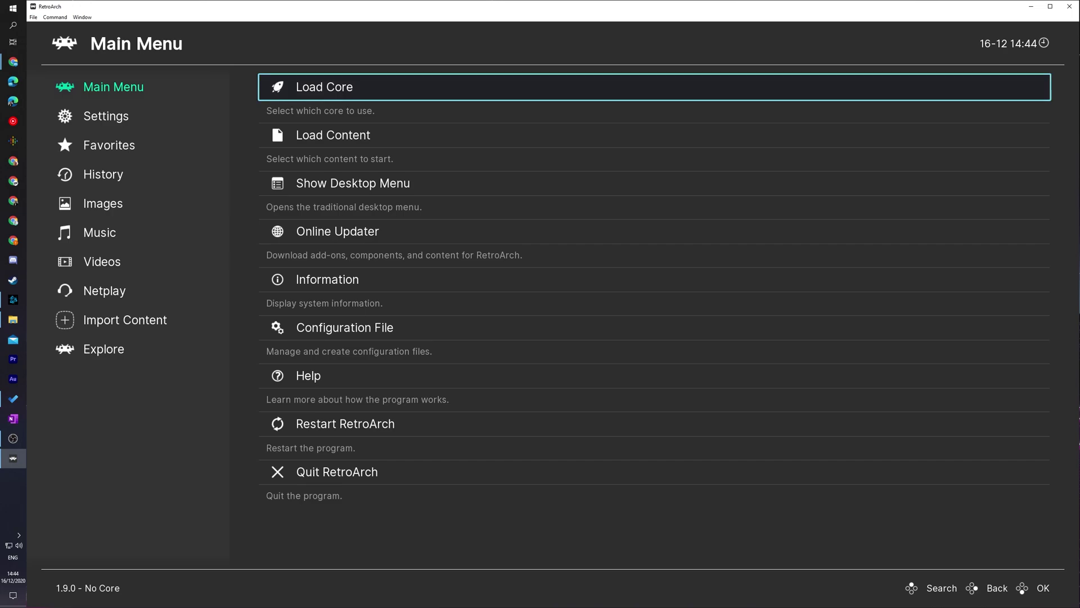
key(Return)
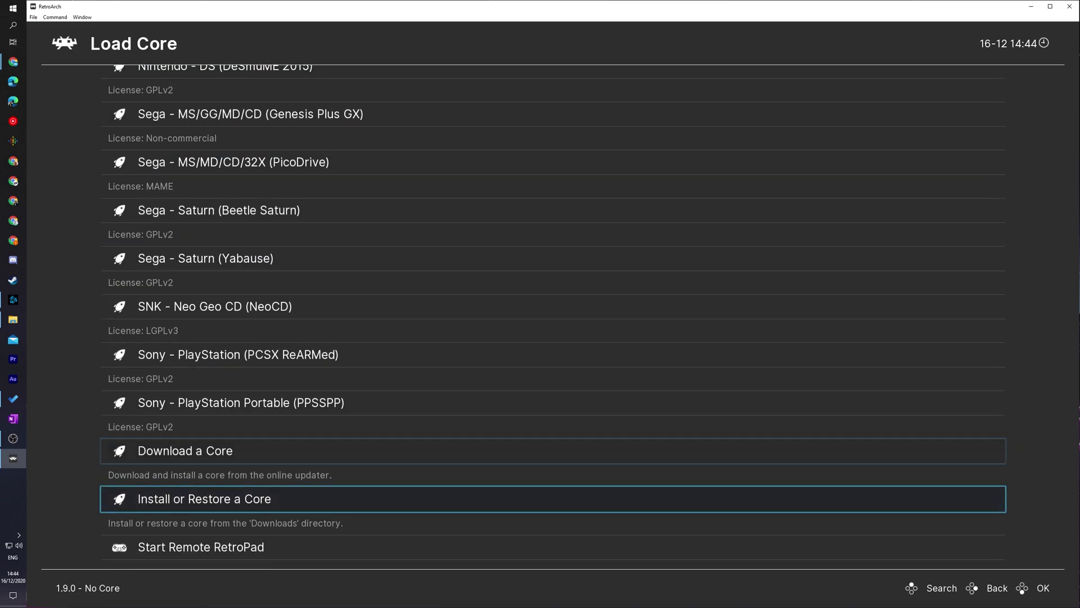
click(225, 450)
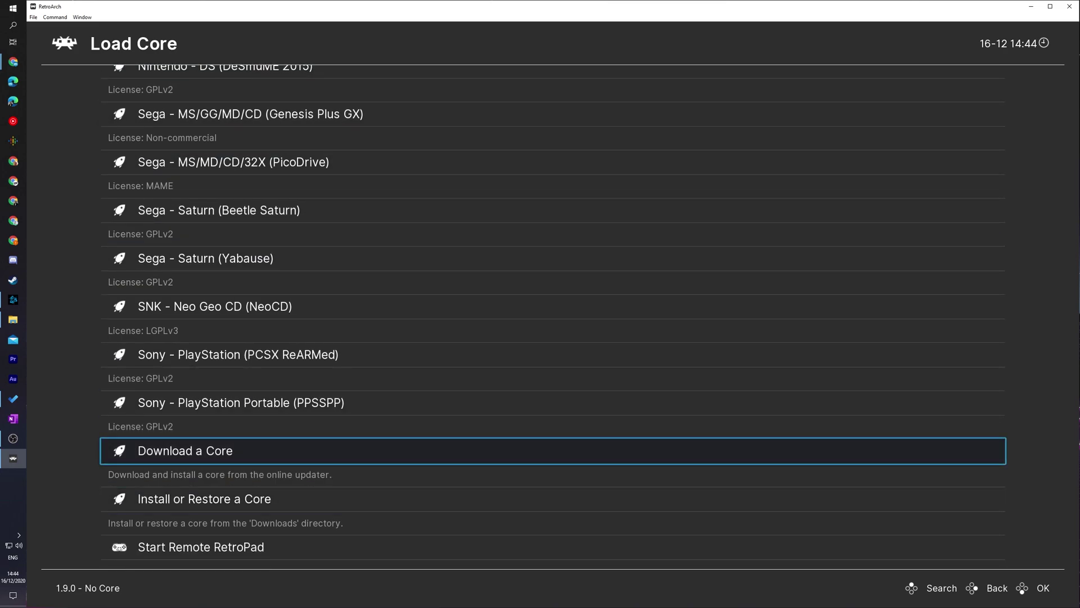
key(Return)
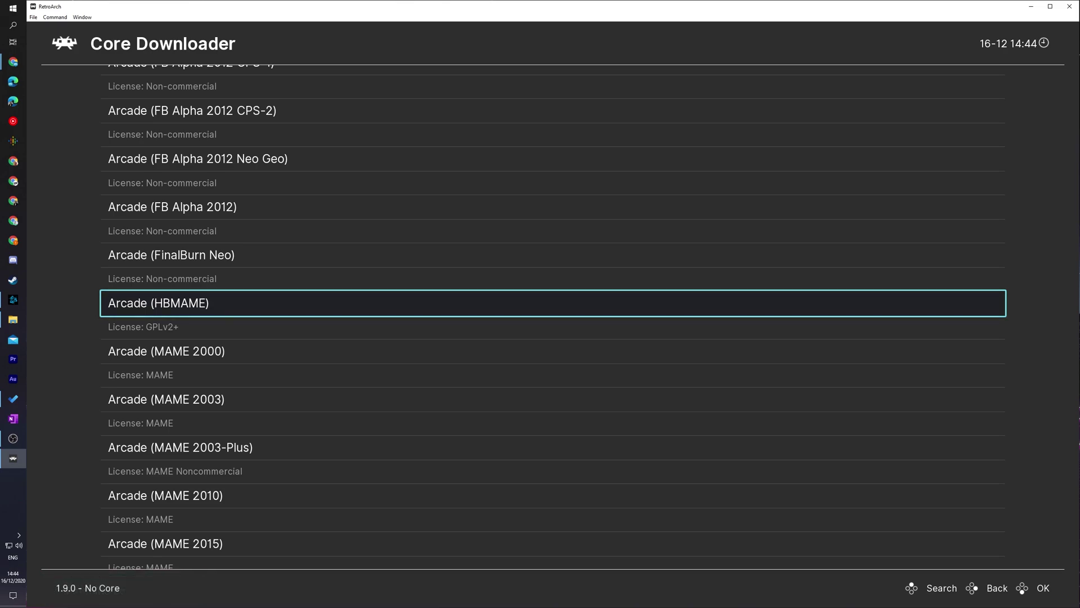
key(Right)
key(Right)
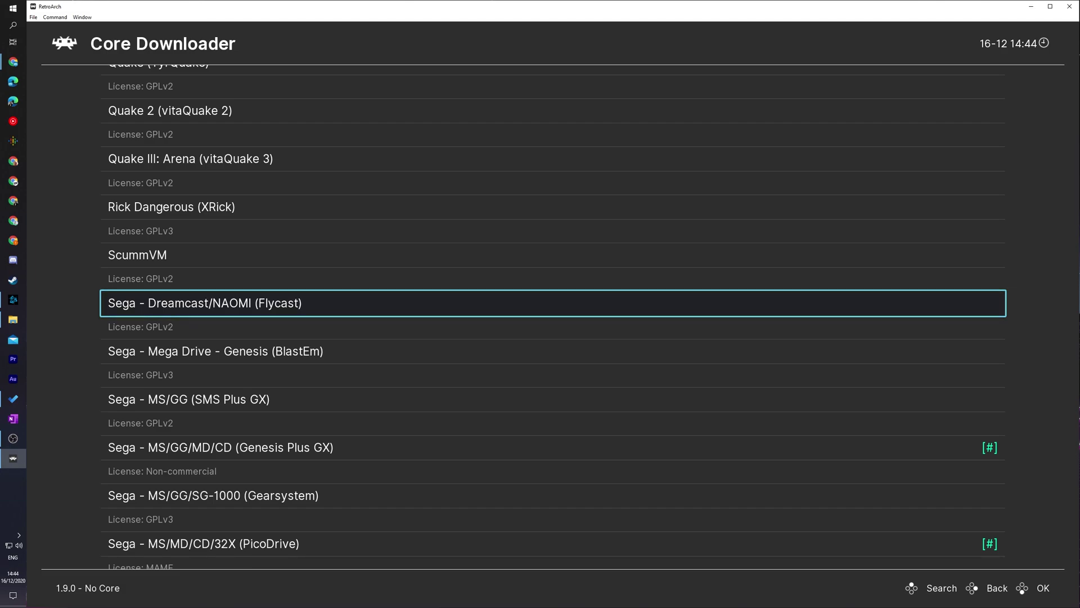
key(Return)
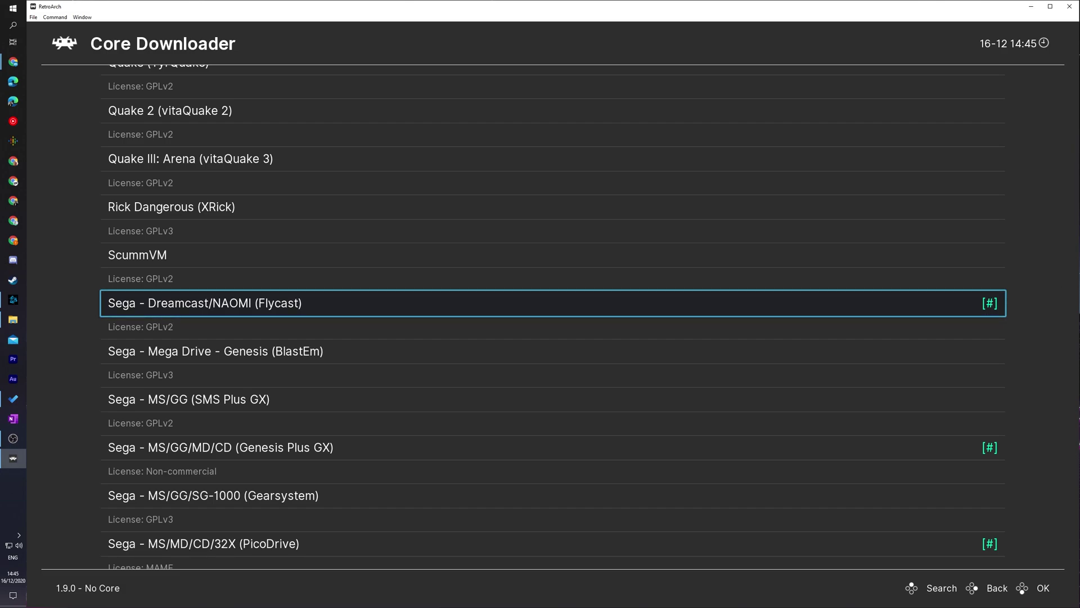
Step: Load the installed Sega - Dreamcast/NAOMI (Flycast) core from the Load Core list
key(BackSpace)
key(BackSpace)
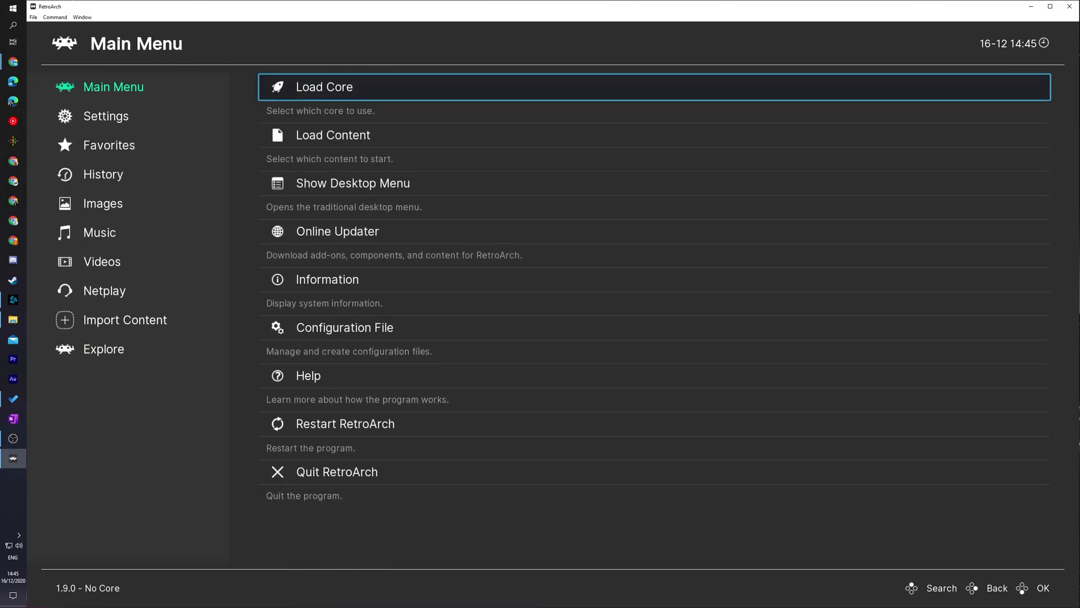
key(Return)
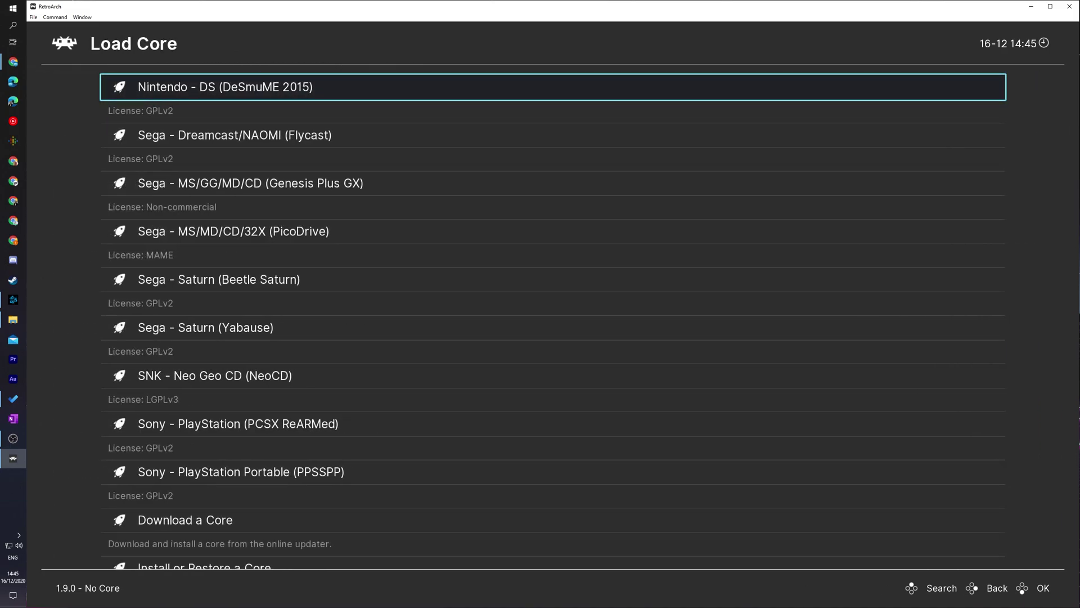
key(Down)
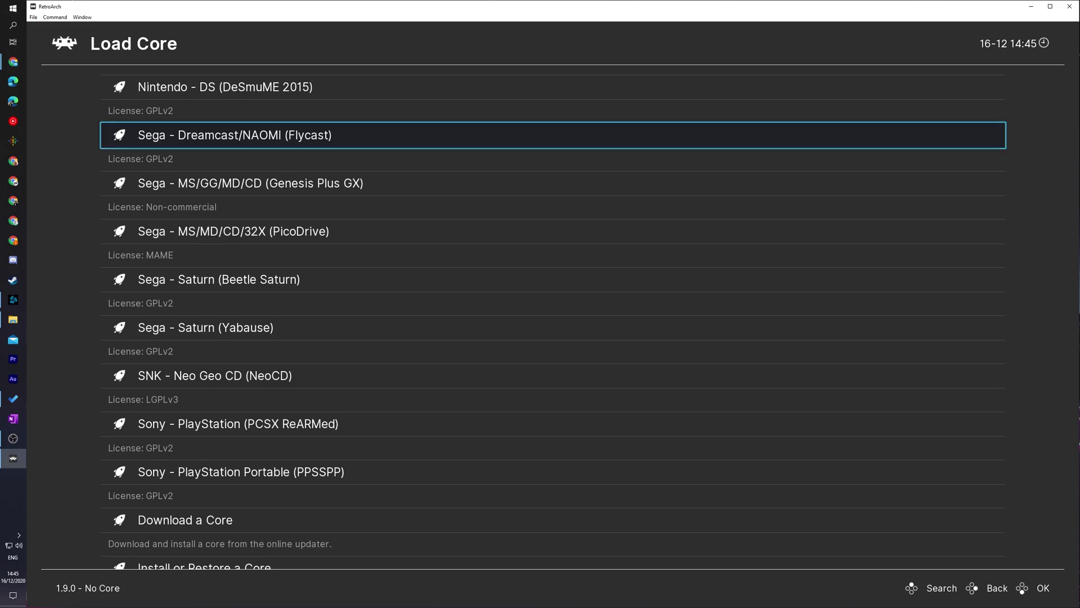
key(Return)
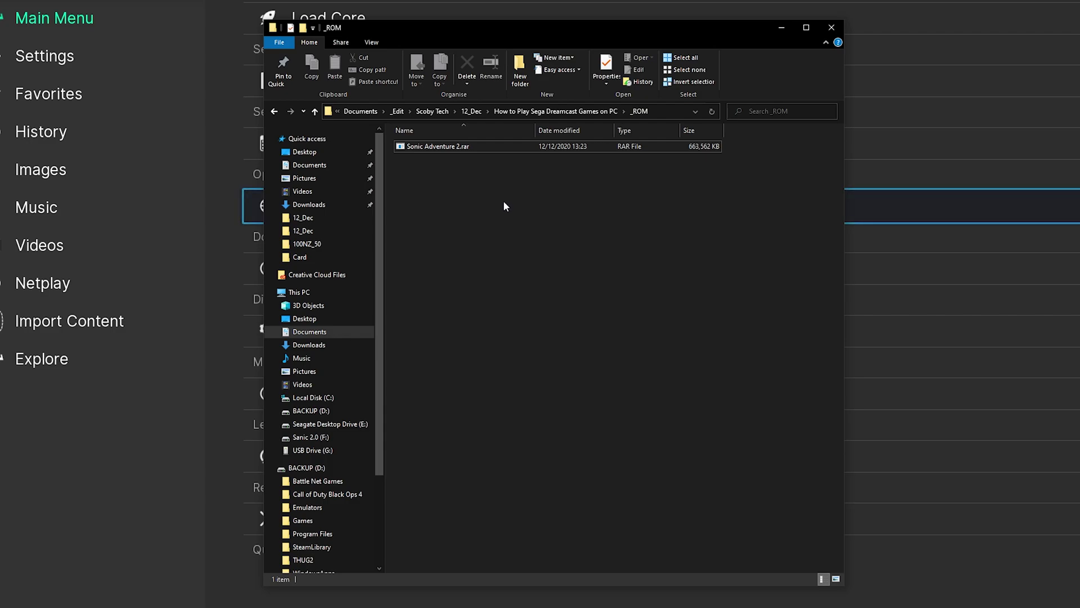
Step: Select Sonic Adventure 2.rar in the _ROM folder and try opening it
click(479, 145)
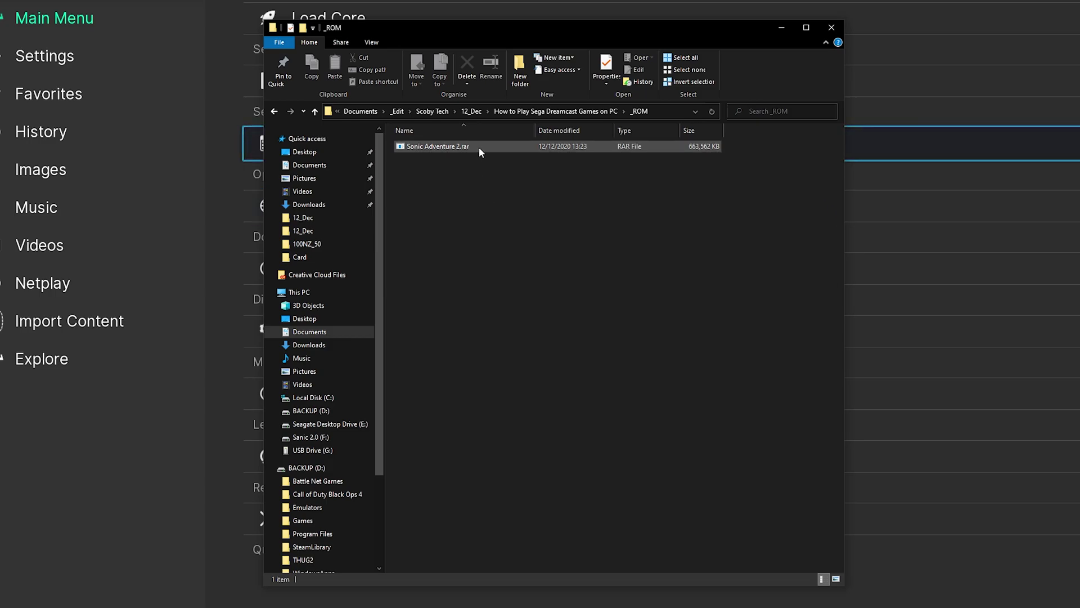
drag(477, 163, 417, 148)
double_click(462, 148)
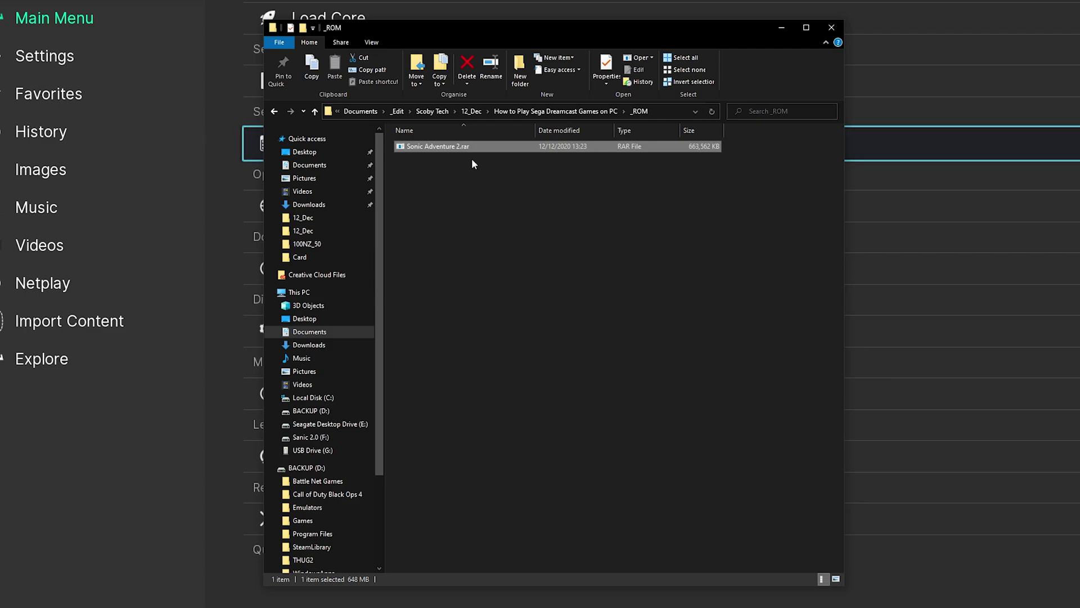
Step: Extract Sonic Adventure 2.rar to 'Sonic Adventure 2\' with 7-Zip, open that folder, then return to RetroArch
right_click(416, 148)
mouse_move(337, 178)
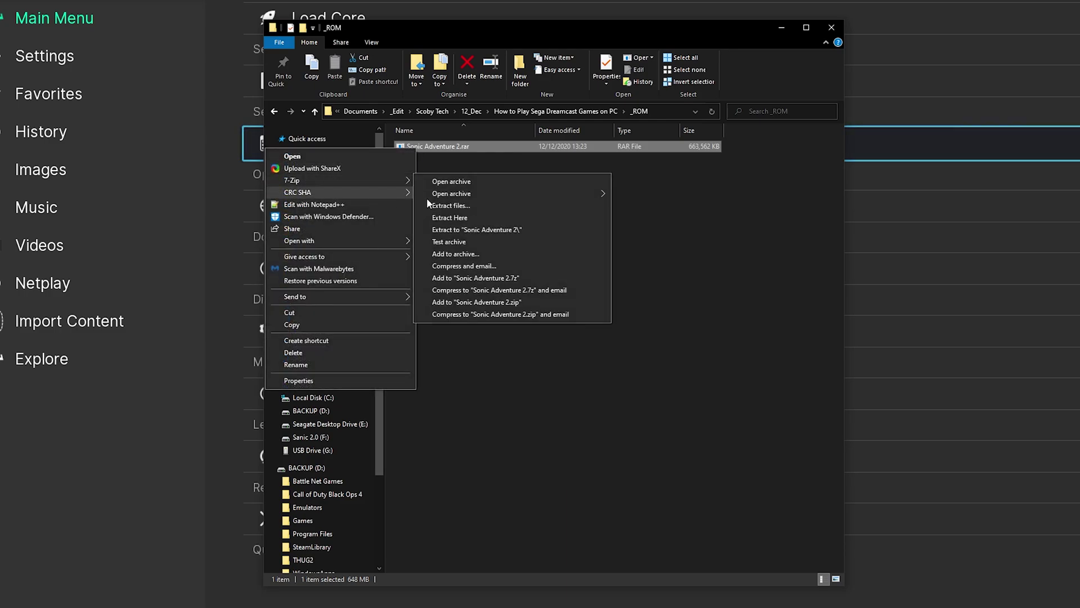
click(459, 206)
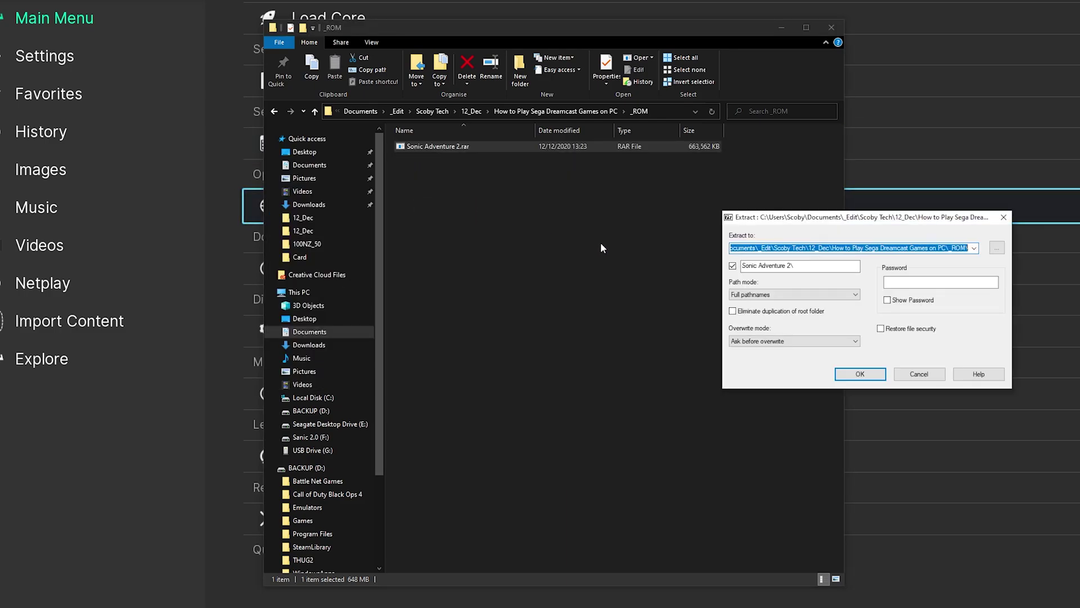
click(571, 367)
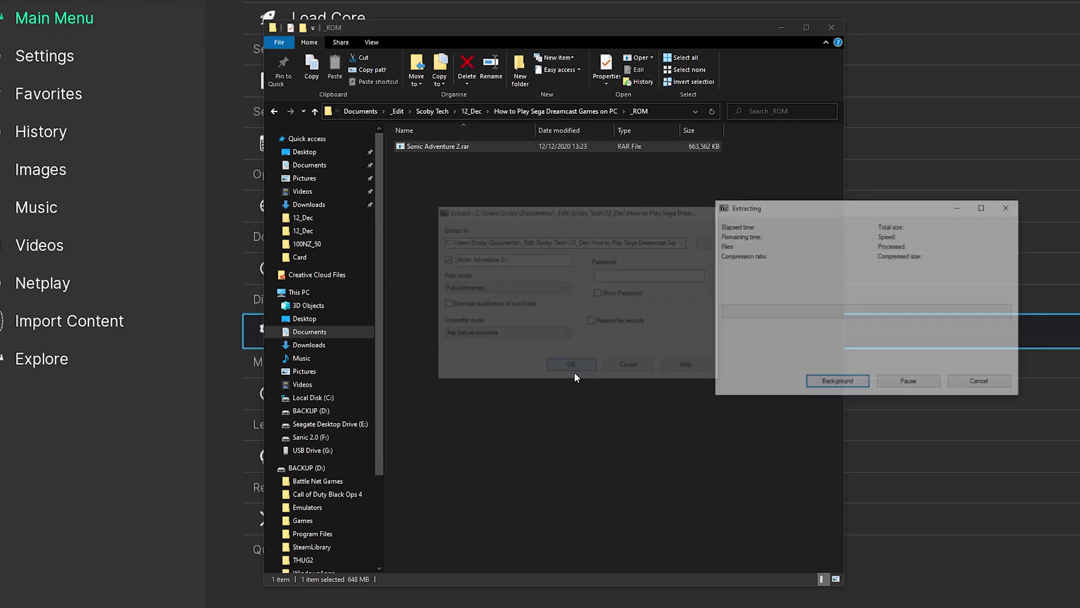
drag(789, 217, 524, 222)
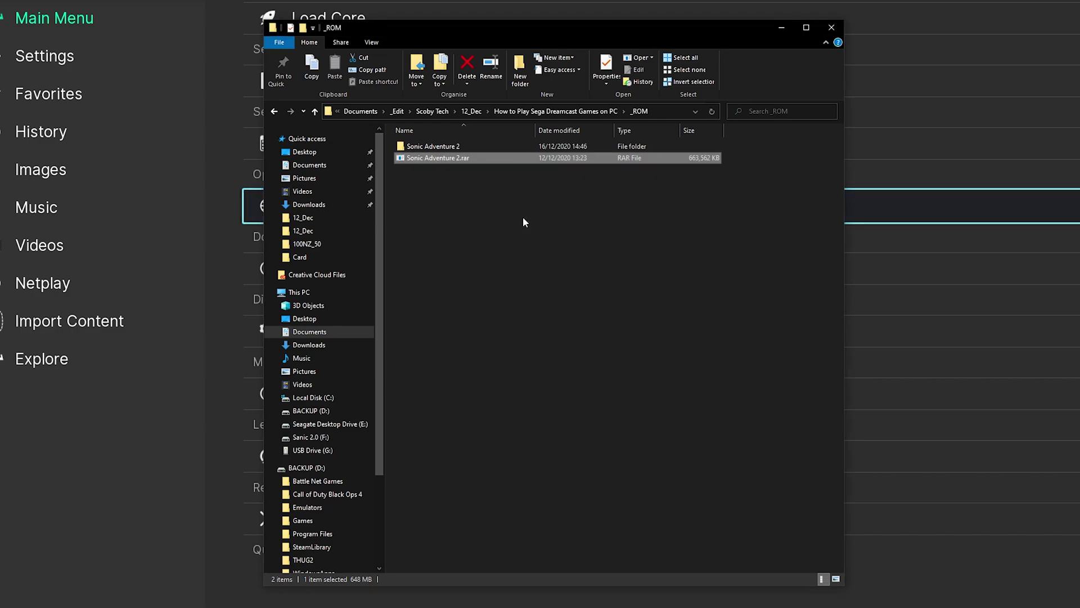
double_click(439, 145)
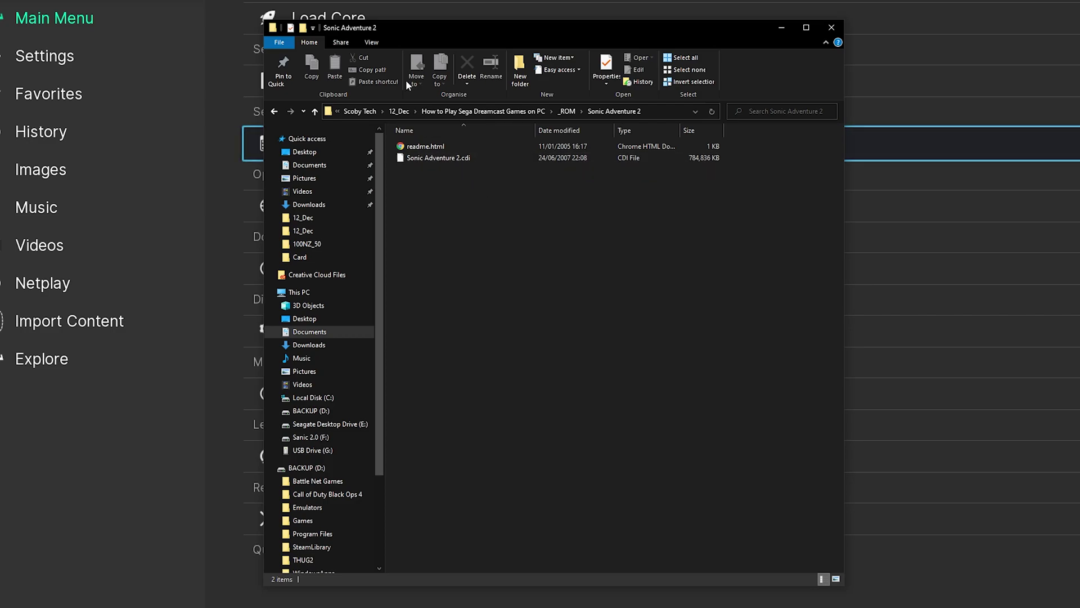
click(407, 11)
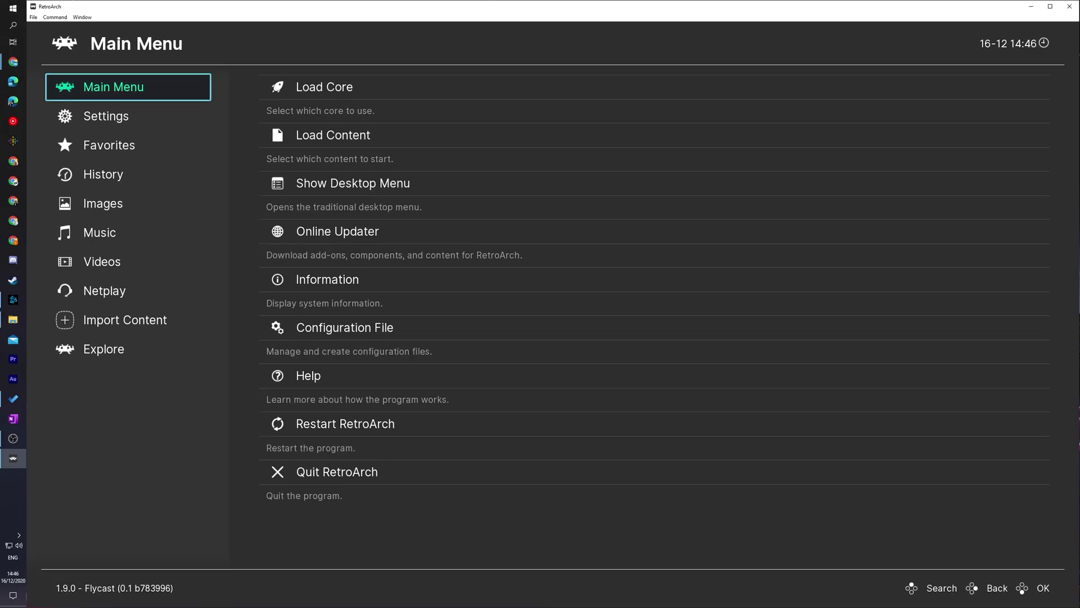
Step: Launch Sonic Adventure 2.cdi from the Start Directory under Load Content
key(Right)
key(Down)
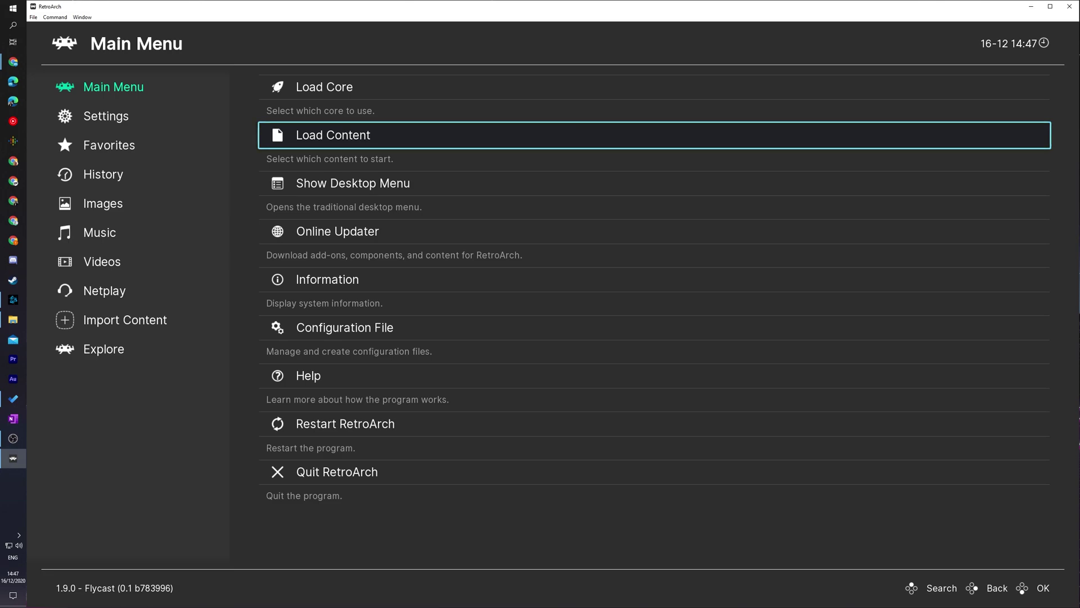
key(Return)
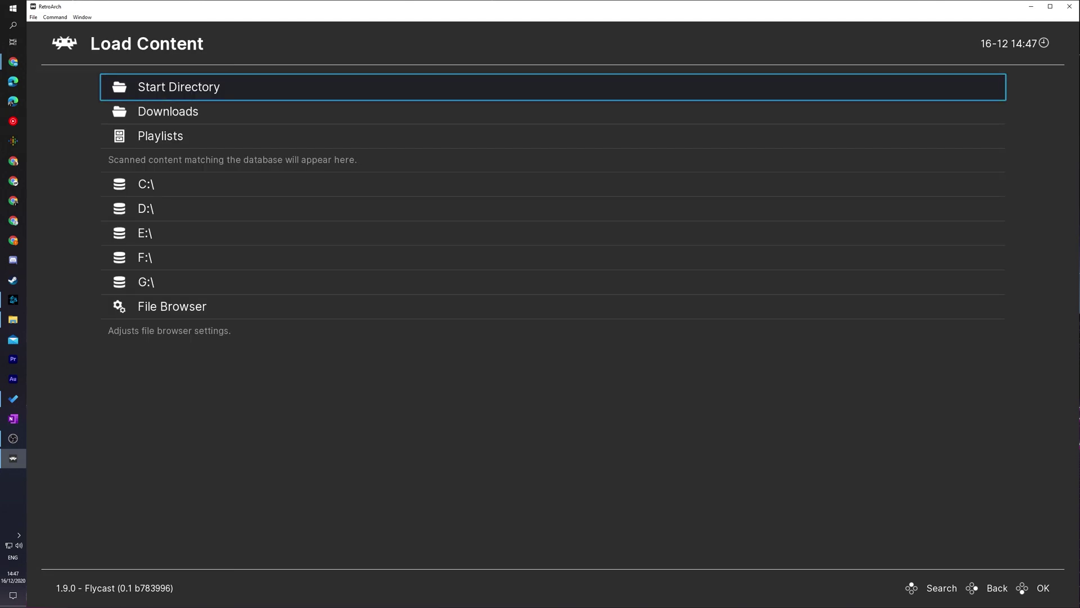
key(Return)
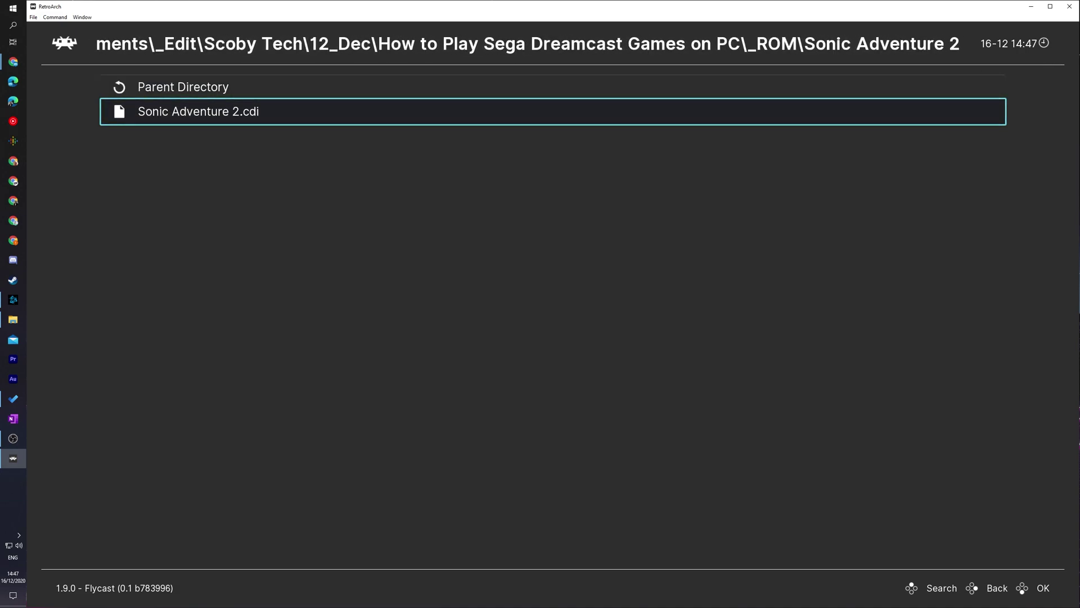
key(Return)
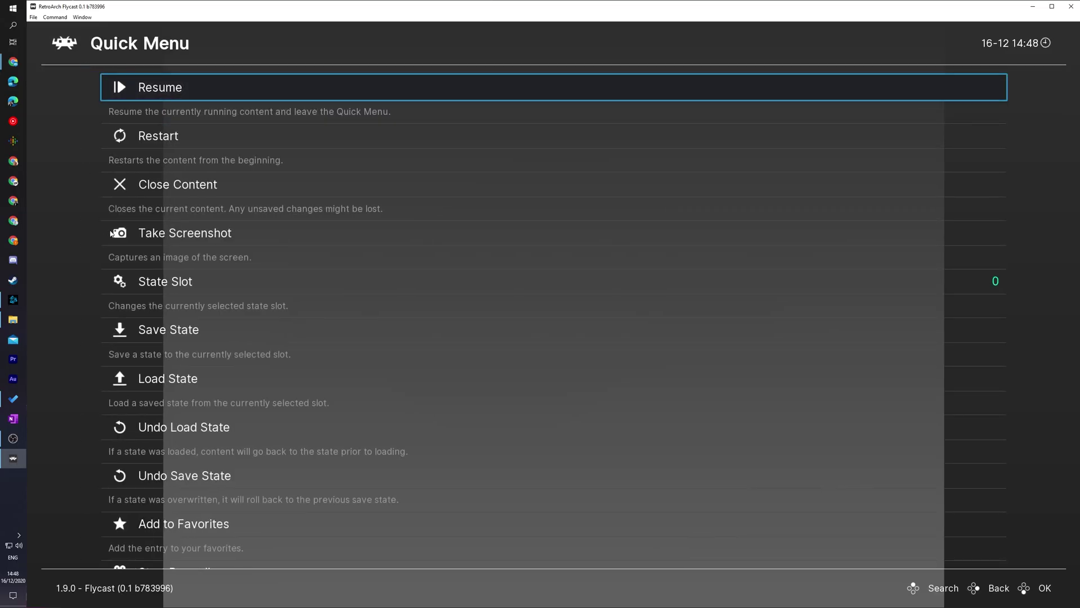
Step: Browse the Flycast core Options from the Quick Menu without changing any setting
key(Down)
key(Down)
key(Down)
key(Down)
key(Down)
key(Down)
key(Down)
key(Down)
key(Down)
key(Down)
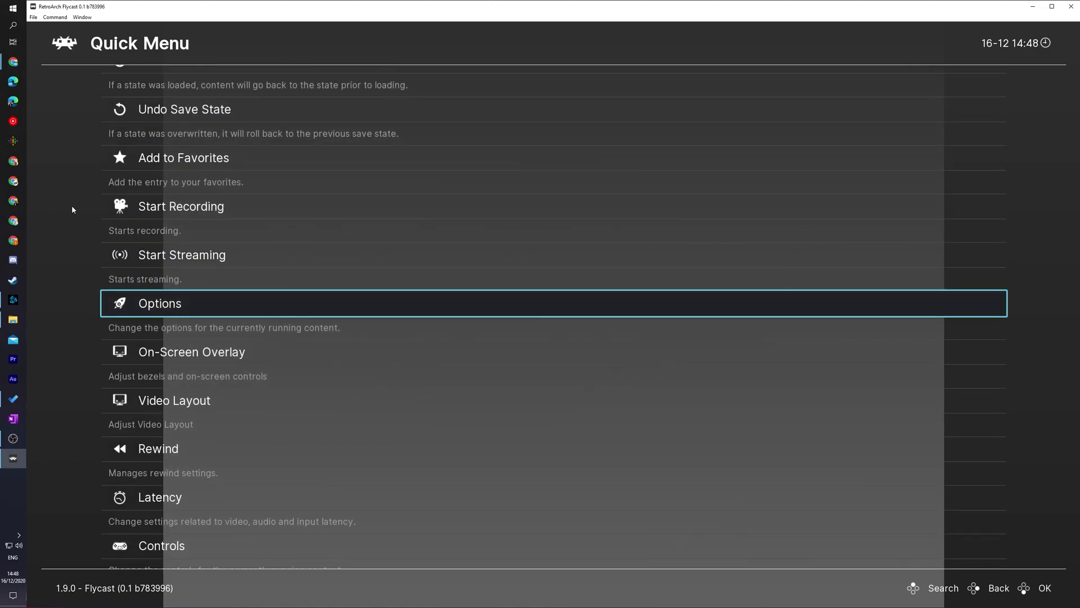
key(Return)
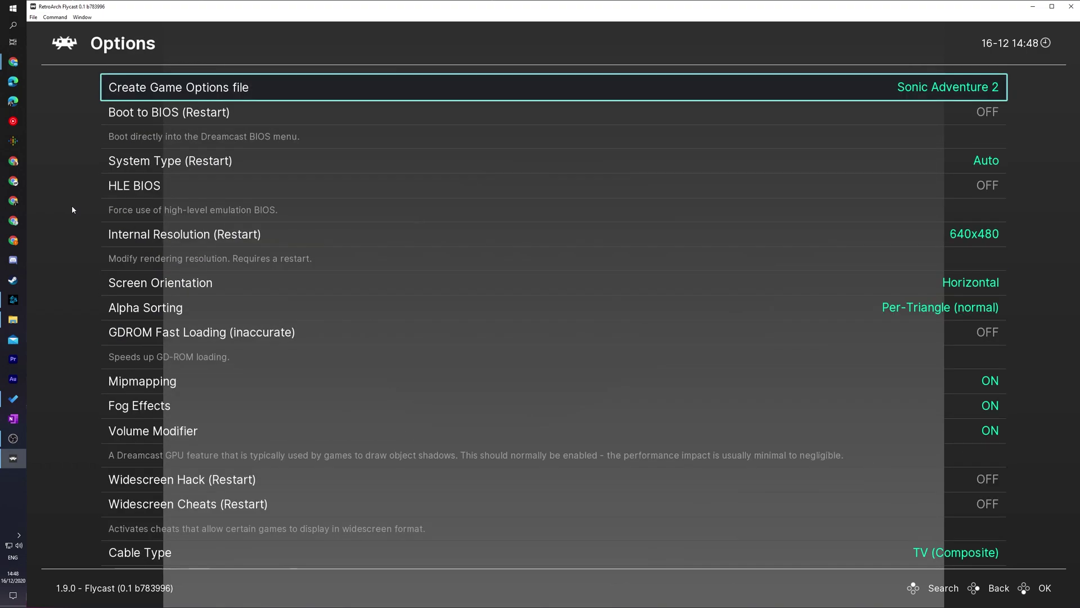
key(Down)
key(Down)
key(Down)
key(Down)
key(Down)
key(Down)
key(Down)
key(Down)
key(Down)
key(Down)
key(Down)
key(Down)
key(Down)
key(Down)
key(Down)
key(Down)
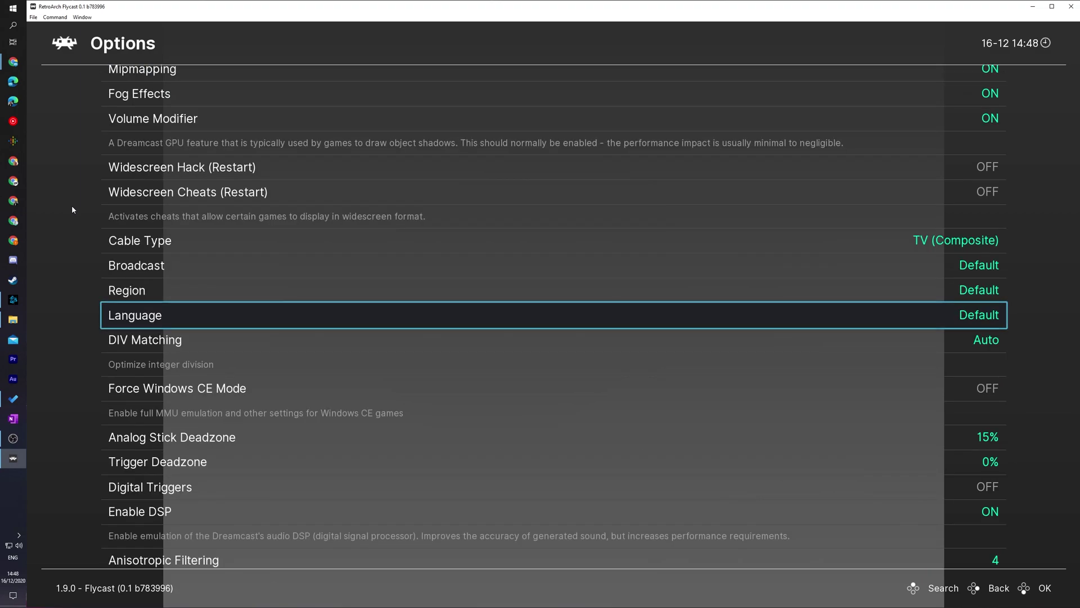
key(Down)
key(Down)
key(Down)
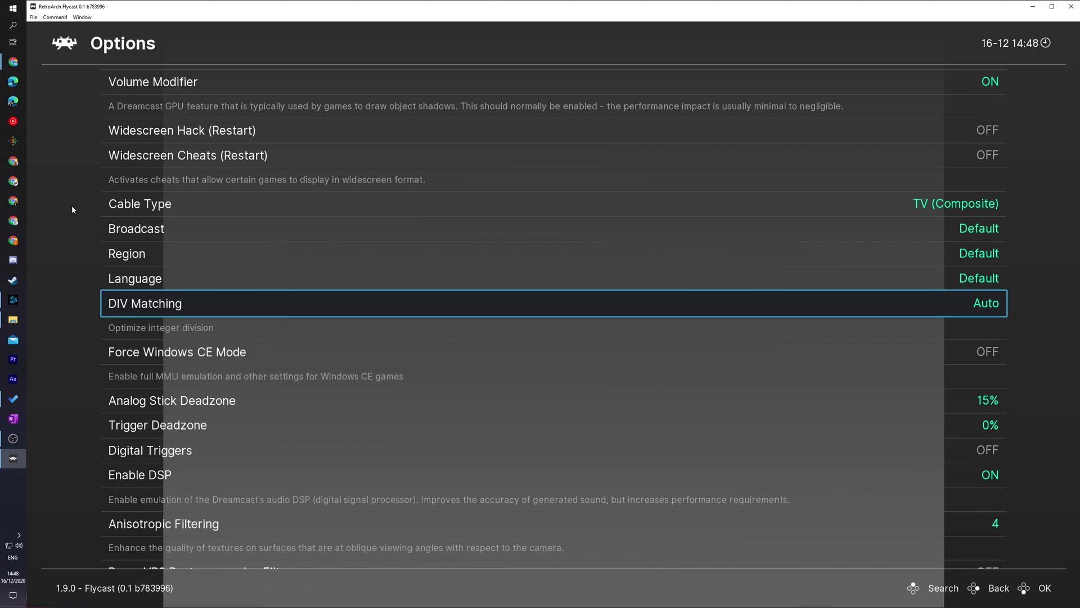
Step: Back out of the options and choose Resume in the Quick Menu to continue Sonic Adventure 2
key(BackSpace)
key(BackSpace)
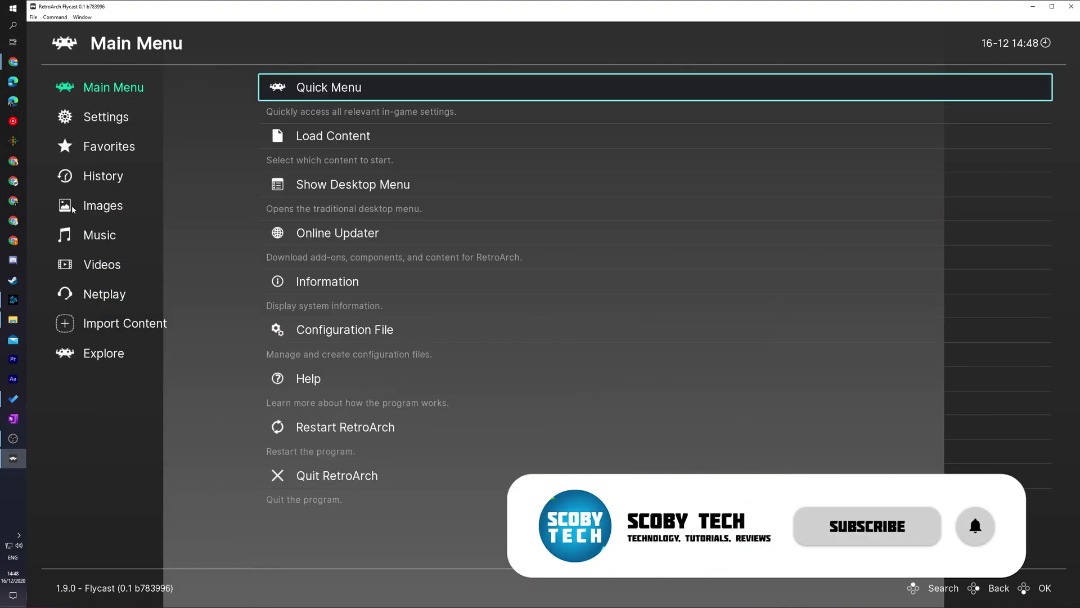
key(Return)
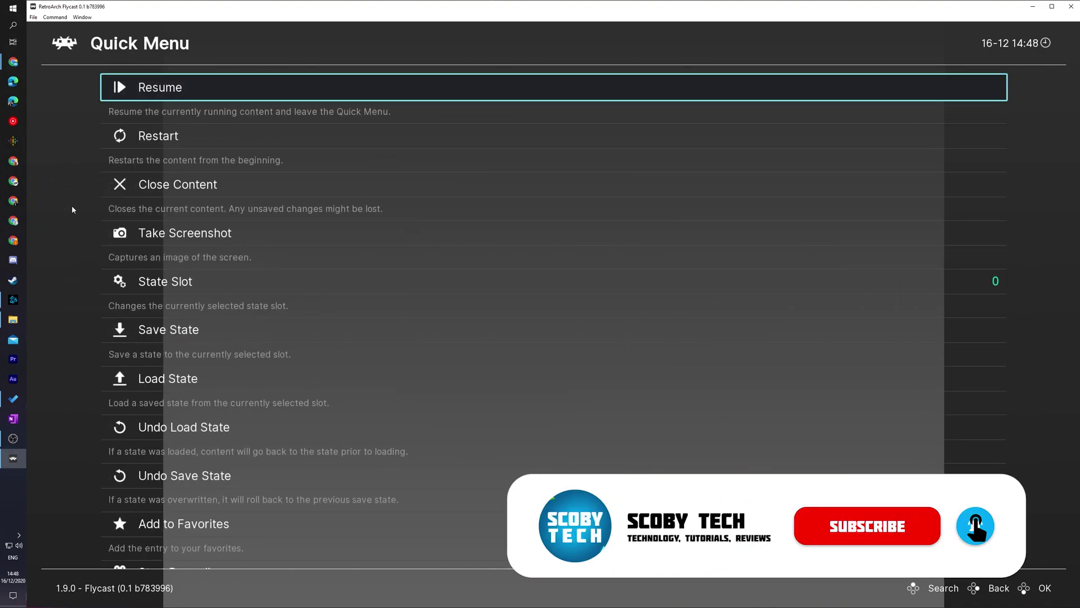
key(Return)
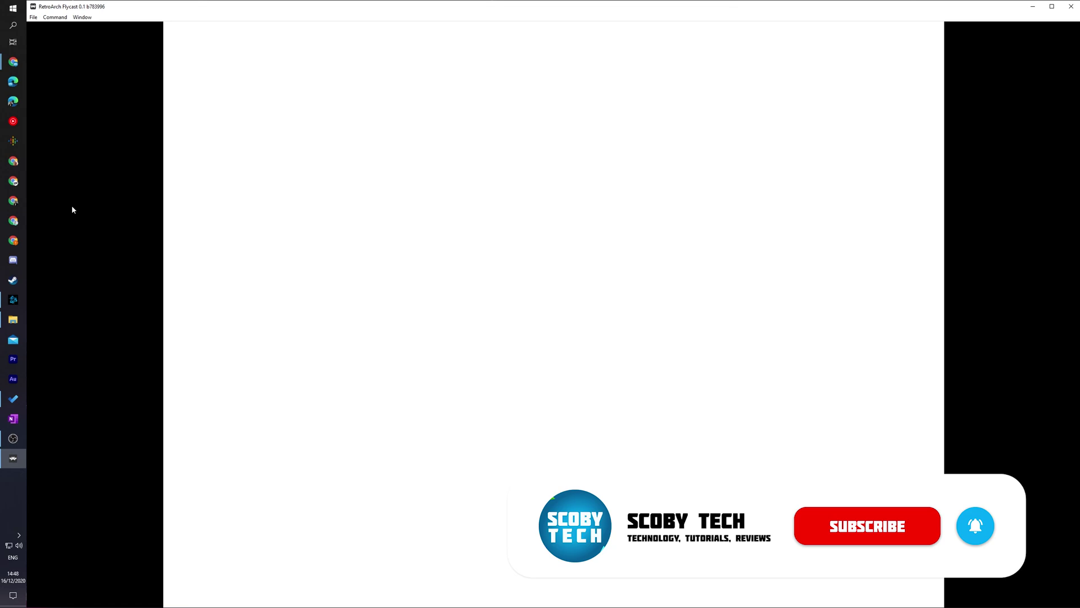